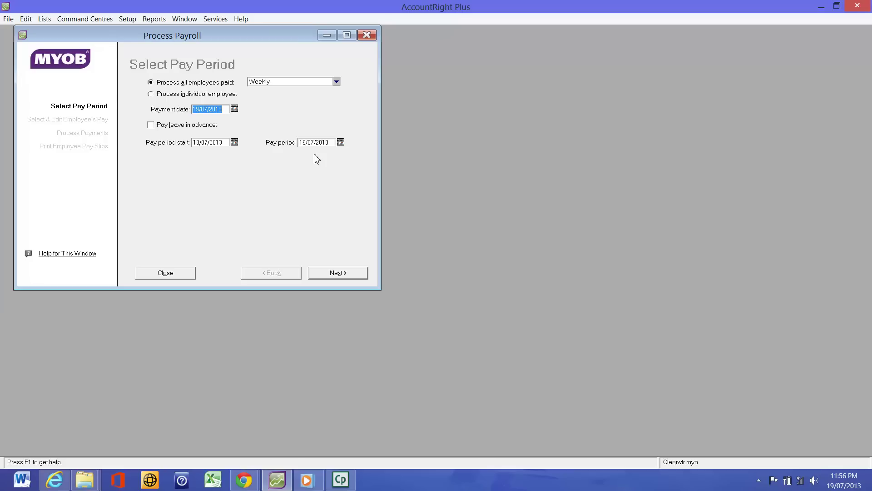
Set the weekly pay period to run from 8/07/2013 to 14/07/2013 and proceed to the employees' pays.
click(234, 142)
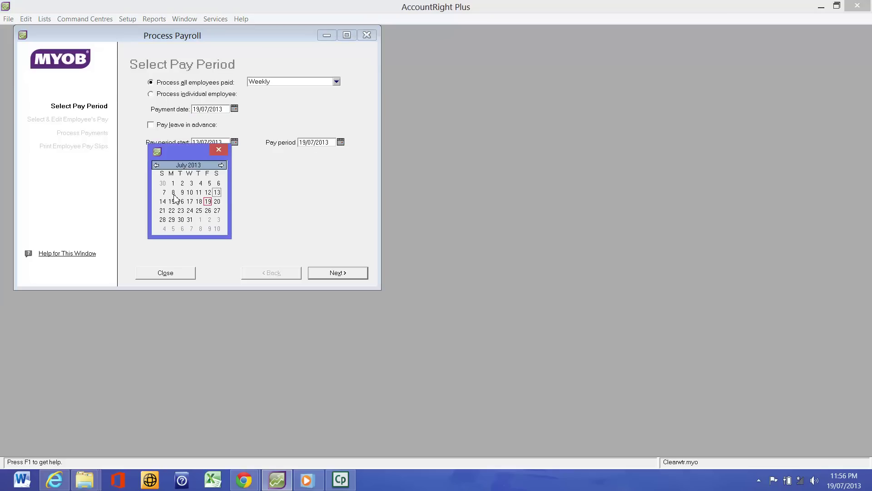
click(173, 193)
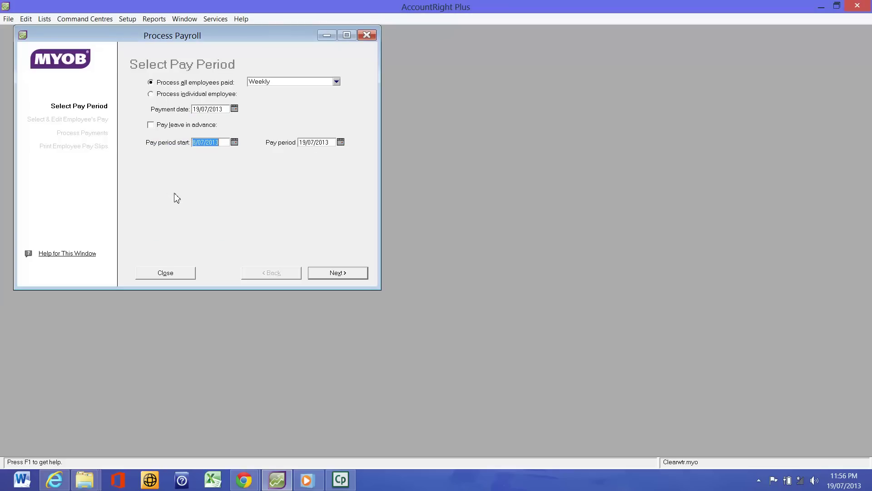
click(341, 142)
click(269, 201)
click(330, 274)
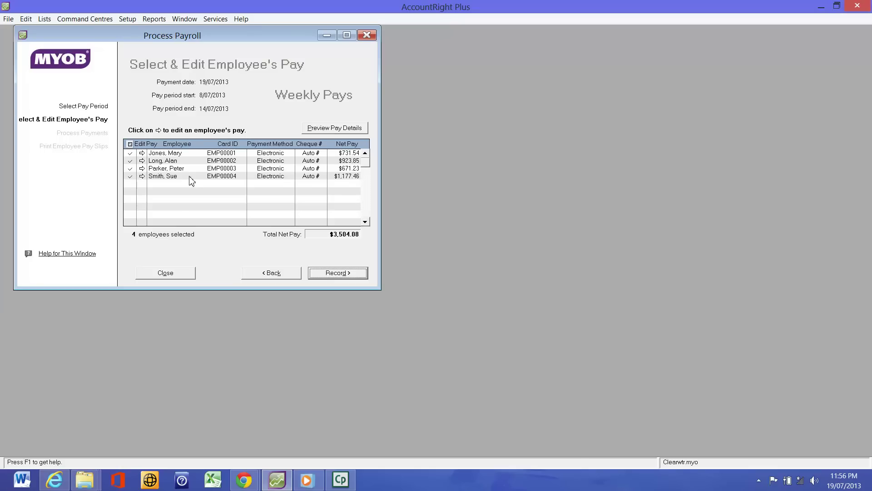
Open the first listed employee's pay, enter "pay" as the cheque number, and accept it.
click(346, 35)
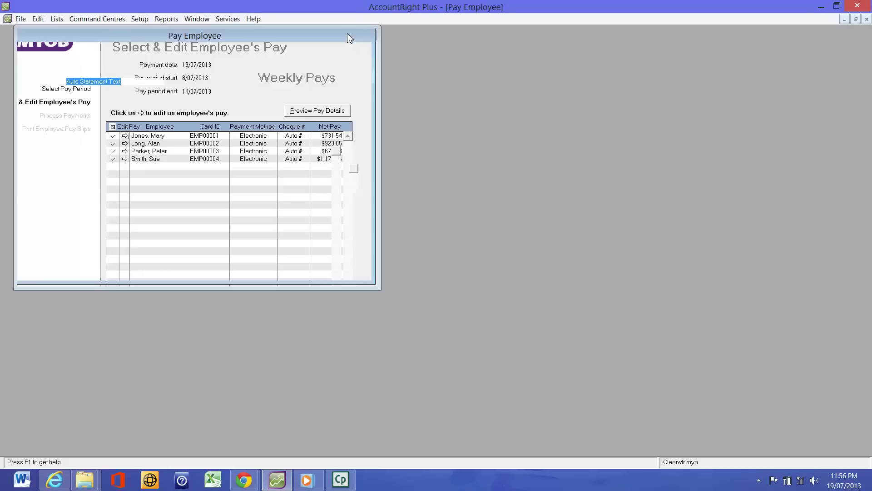
click(125, 135)
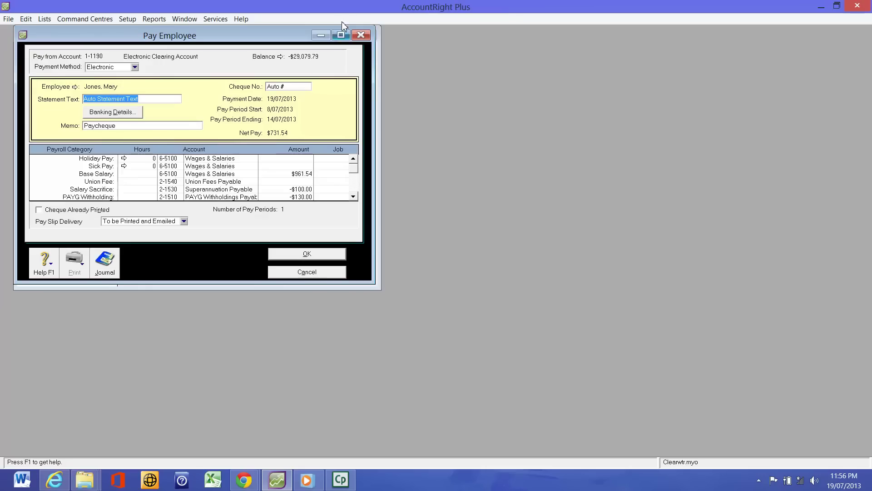
click(342, 36)
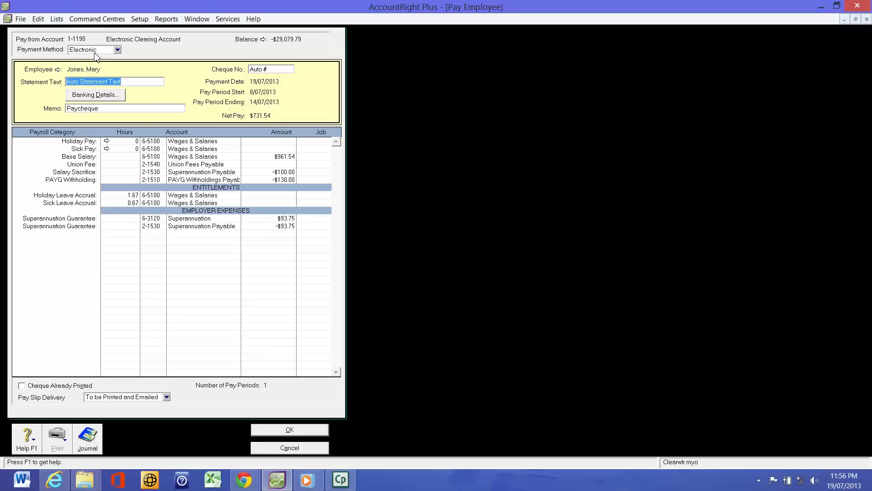
click(279, 69)
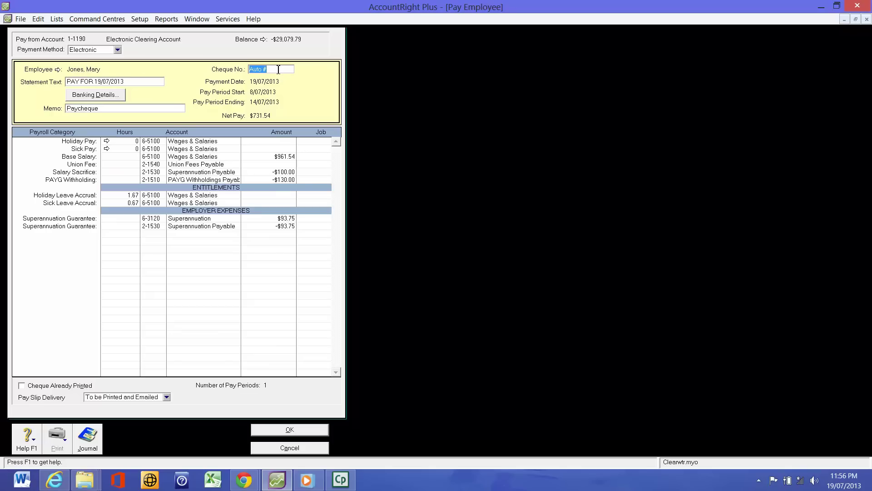
text(pay)
click(300, 430)
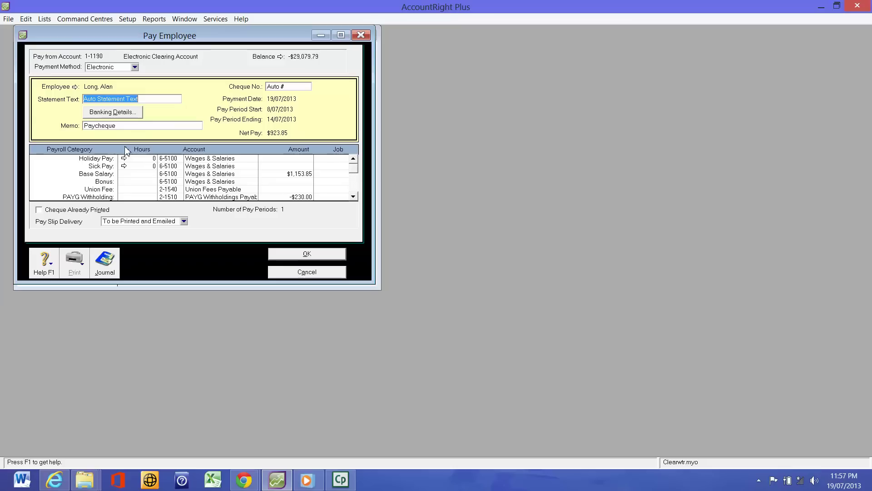
Enter "pay" as the cheque number on the second listed employee's pay and accept it.
click(341, 36)
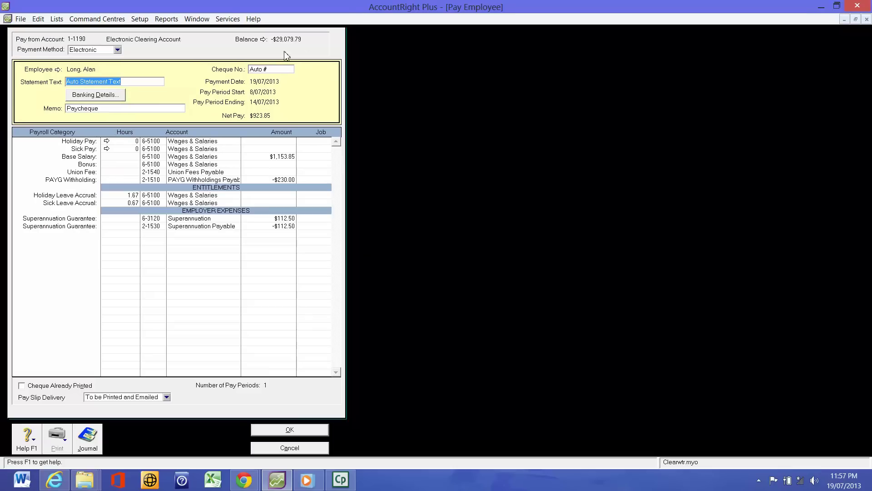
click(279, 69)
text(pay)
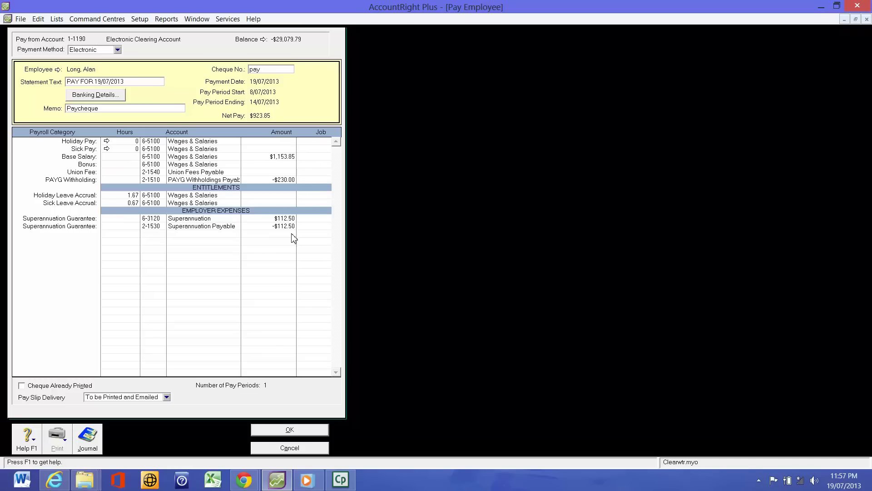
click(300, 434)
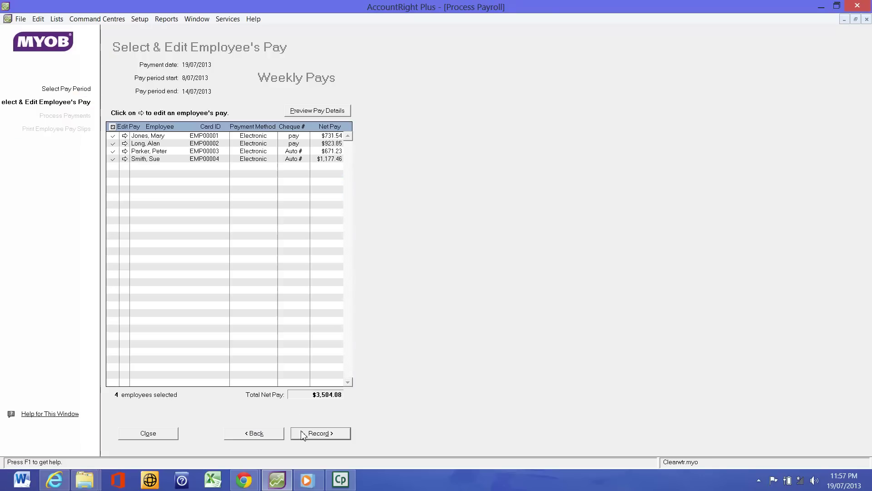
Open the third listed employee's pay and enter "pay" as the cheque number.
click(126, 152)
click(294, 88)
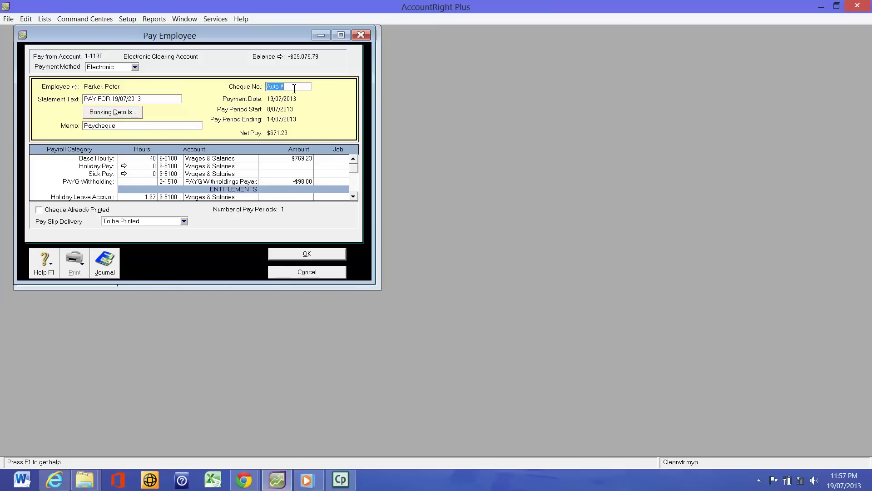
text(pay)
click(341, 34)
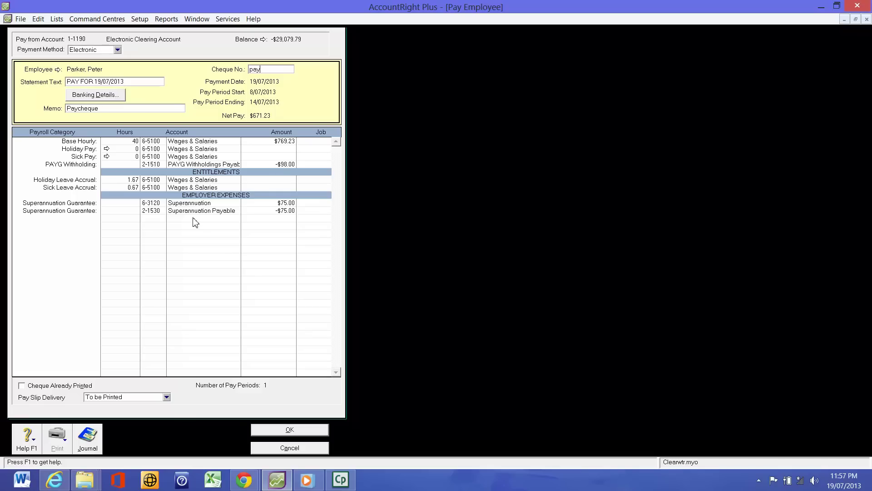
Set the third employee's Base Hourly hours to 32, edit the Sick Pay hours, and accept the pay.
click(132, 158)
click(130, 141)
text(32)
click(132, 157)
click(312, 435)
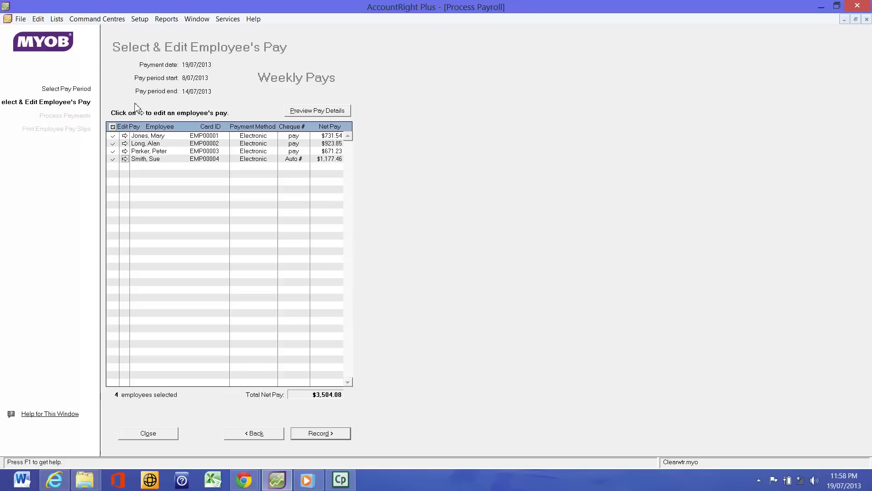
Open the fourth listed employee's pay, enter "pay" as the cheque number, and accept it.
click(125, 159)
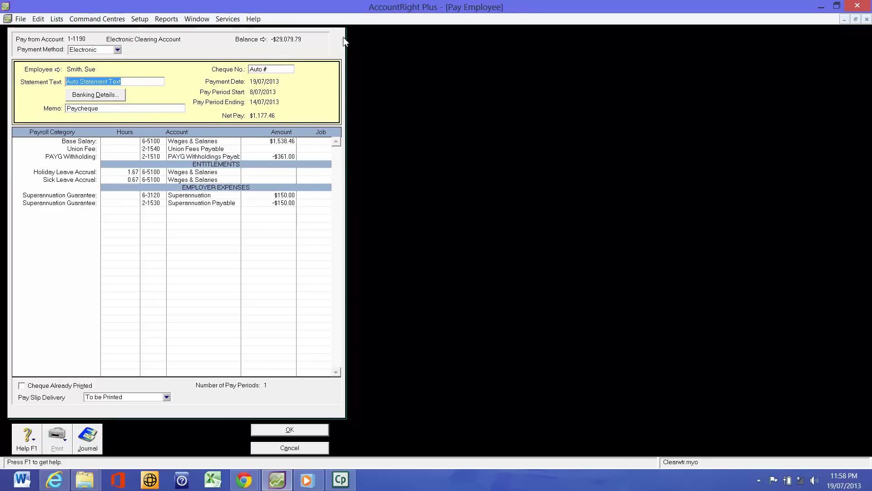
click(268, 70)
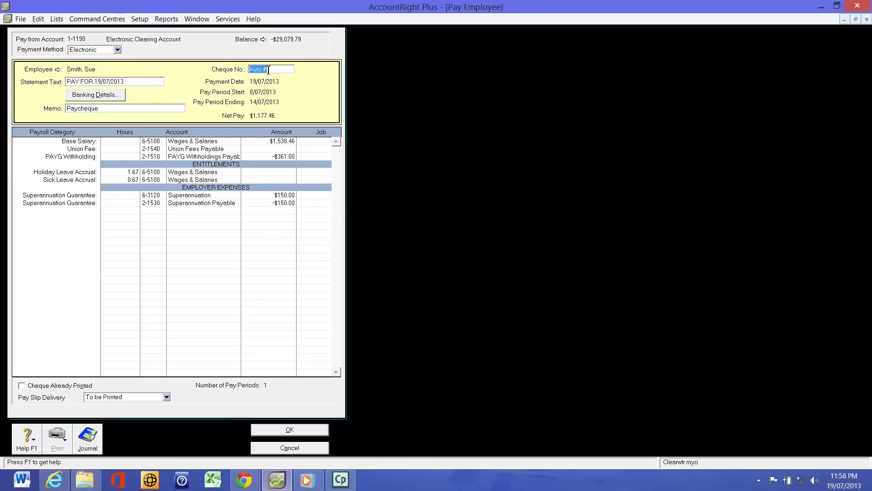
text(pay)
click(300, 430)
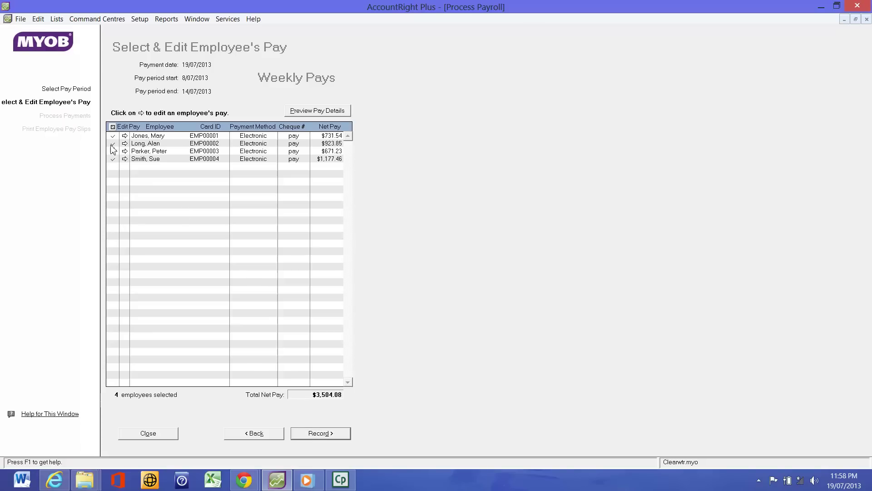
Record the weekly paycheques for all selected employees and continue to payment processing.
click(330, 434)
click(486, 299)
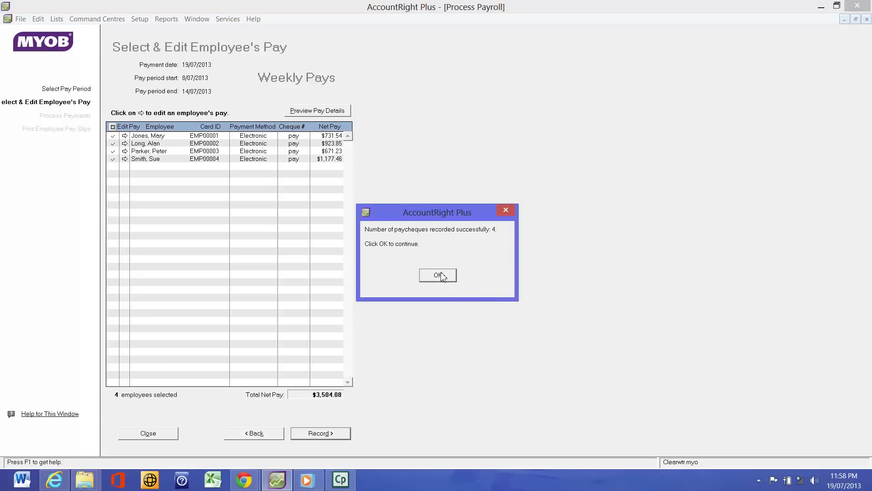
click(438, 276)
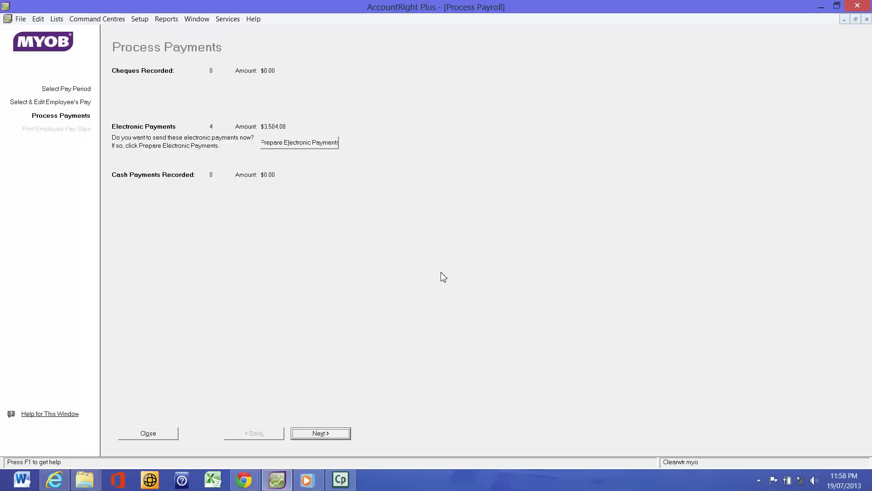
Prepare electronic payments for all listed employees and save the bank file as BNH, replacing the existing file.
click(300, 143)
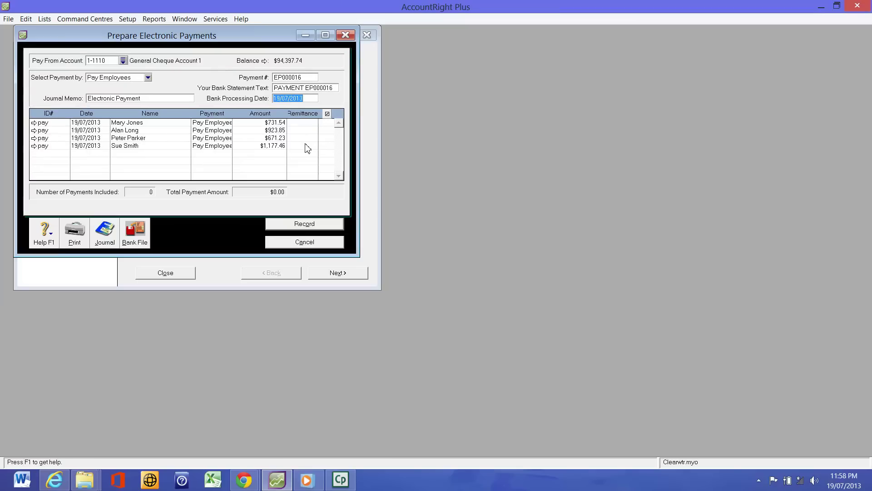
click(327, 114)
click(137, 243)
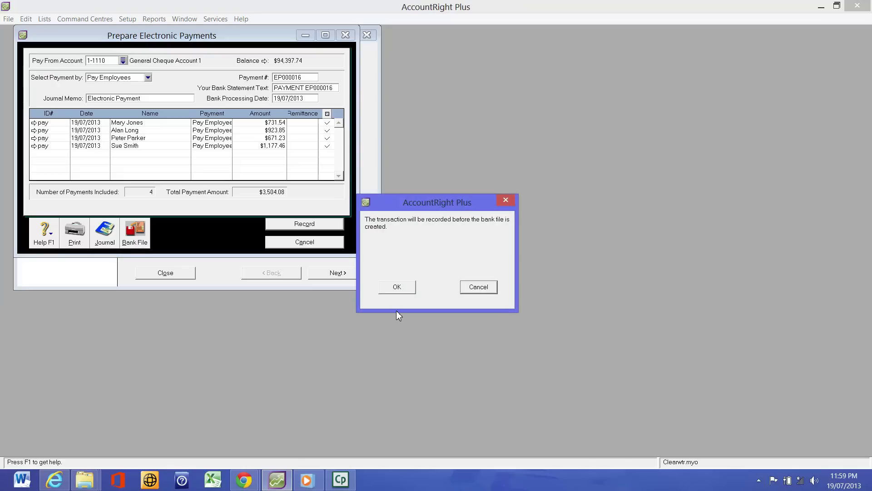
click(397, 288)
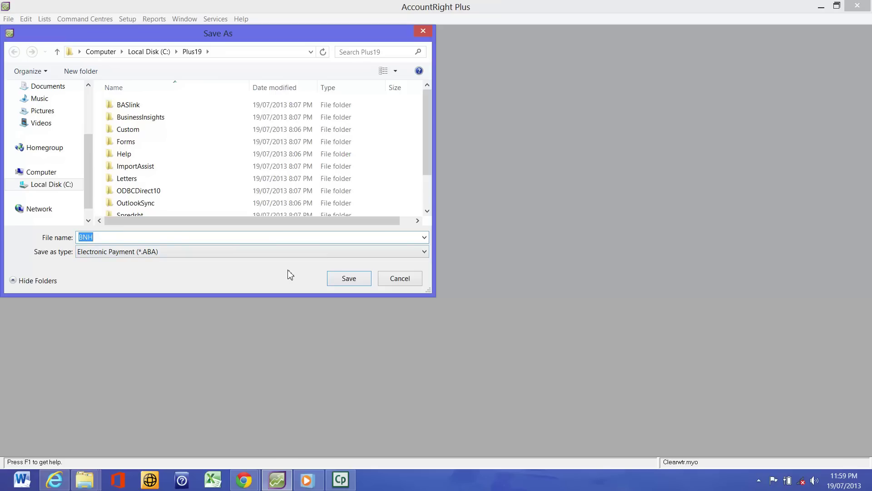
click(345, 281)
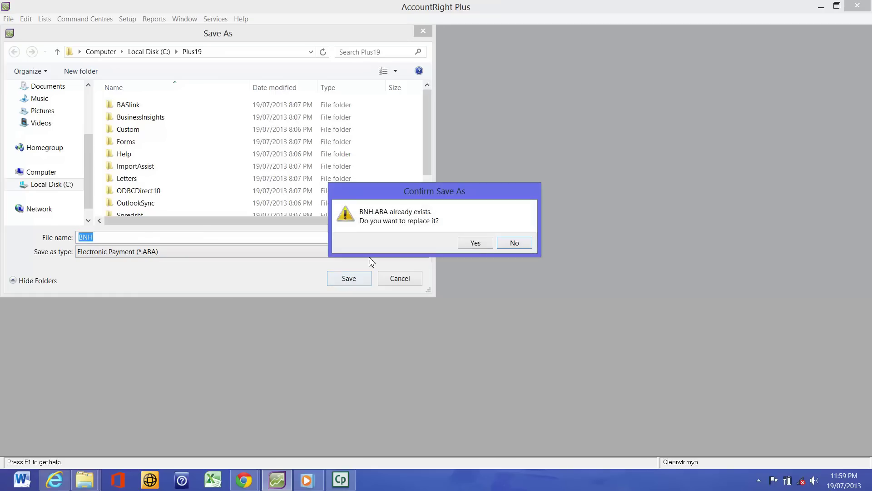
click(475, 244)
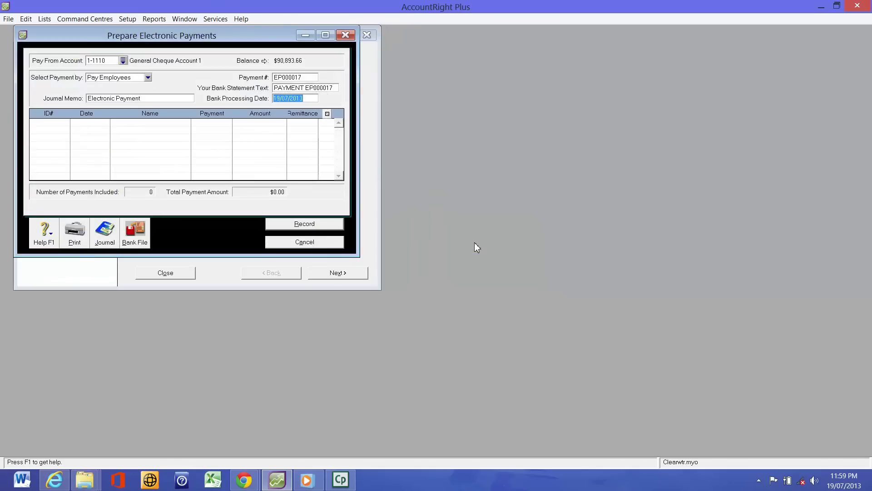
click(304, 242)
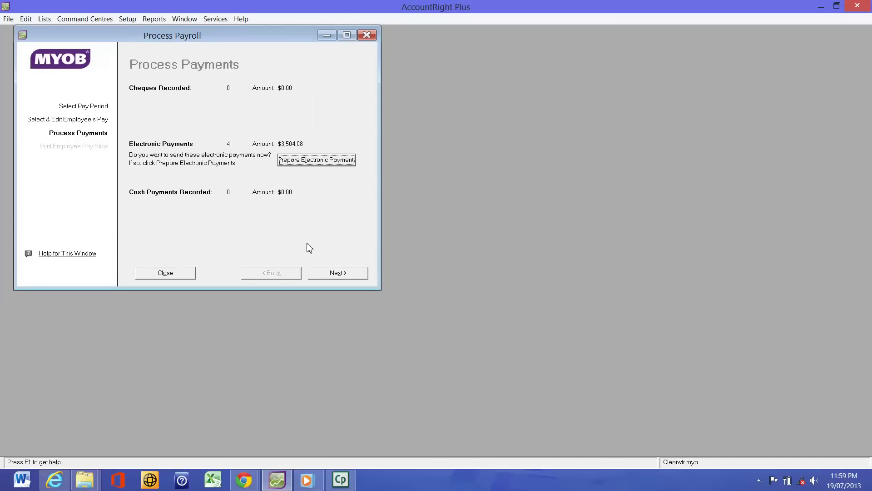
Continue to the pay slips stage and review the slips to be printed and those to be emailed.
click(338, 273)
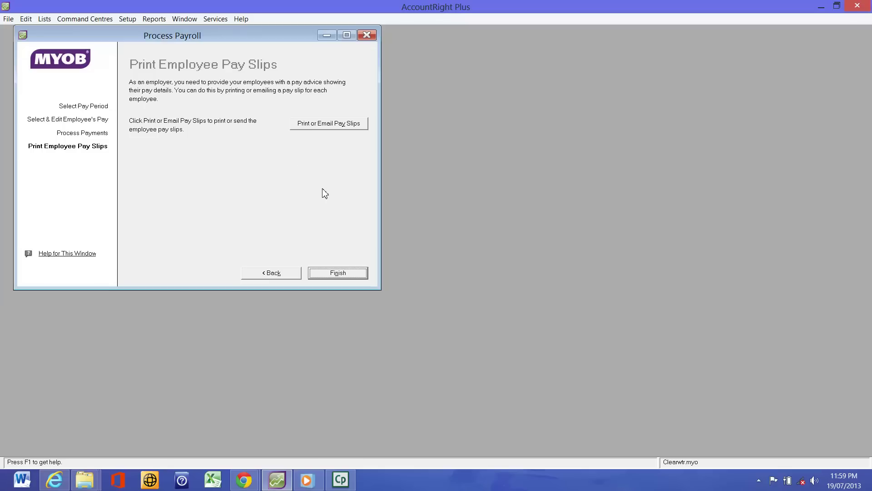
click(332, 125)
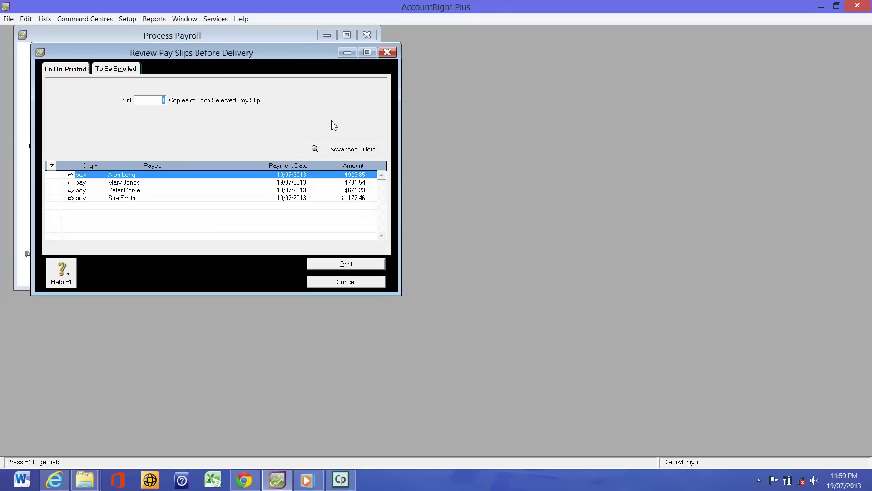
click(63, 71)
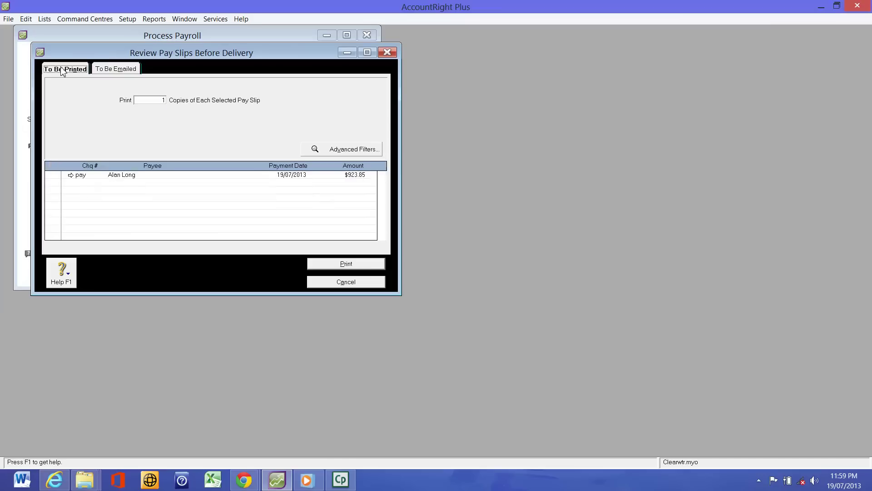
click(118, 72)
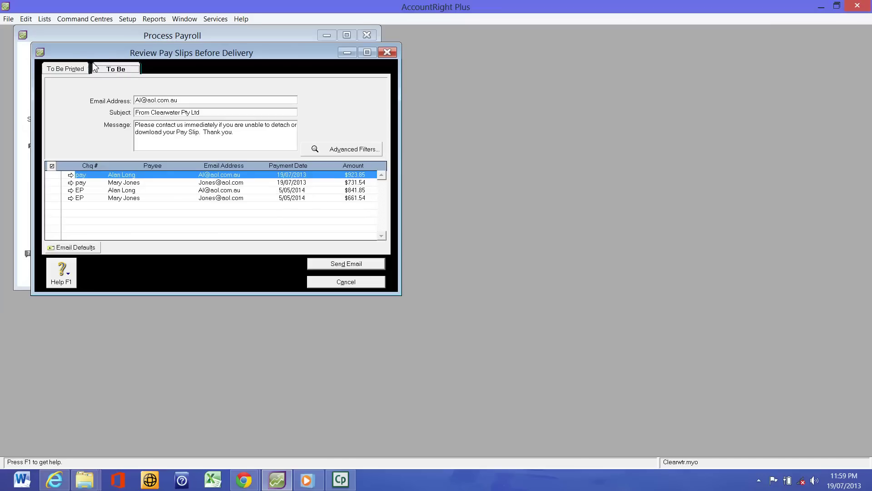
click(79, 71)
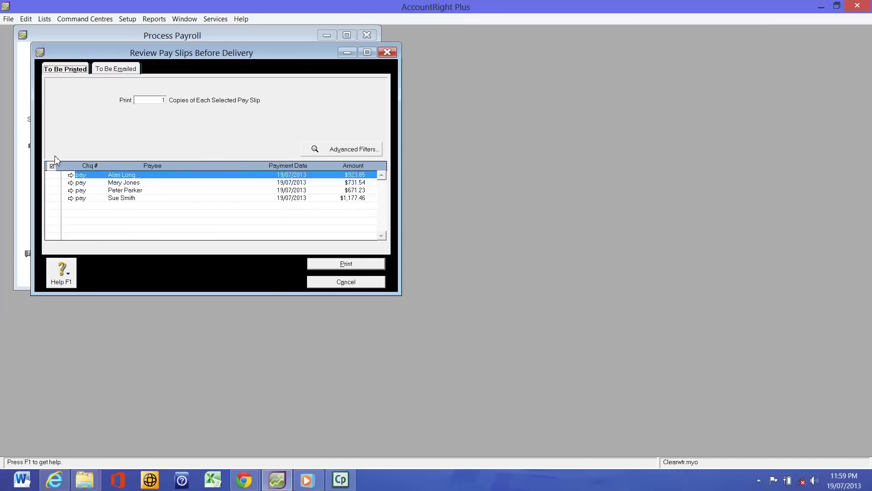
Try selecting all pay slips for printing and emailing, and cancel the review without delivering them.
click(52, 167)
click(116, 72)
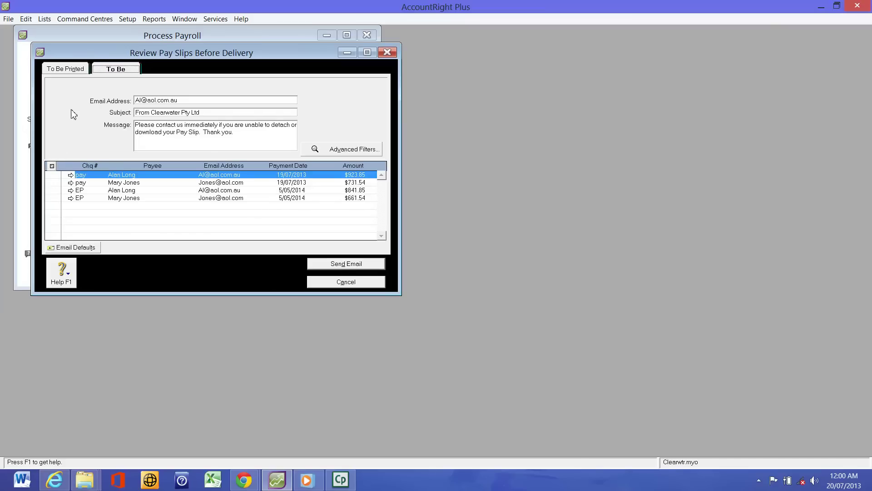
click(52, 166)
click(67, 73)
click(52, 165)
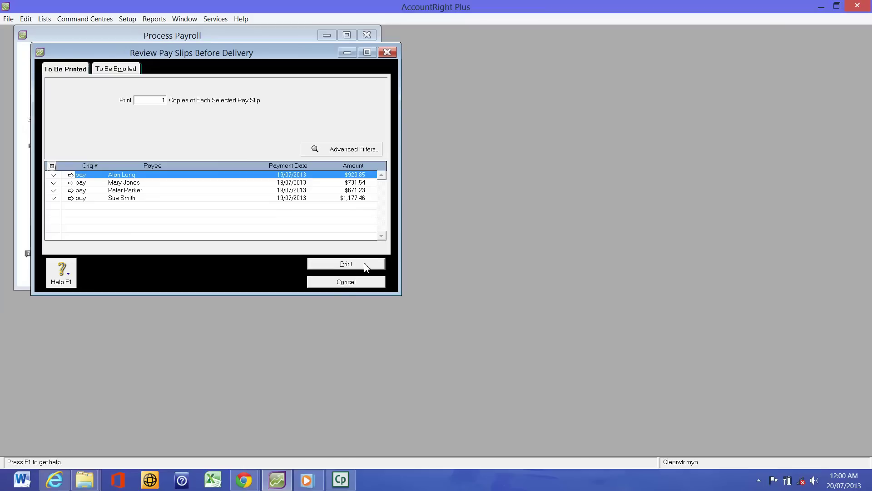
click(350, 283)
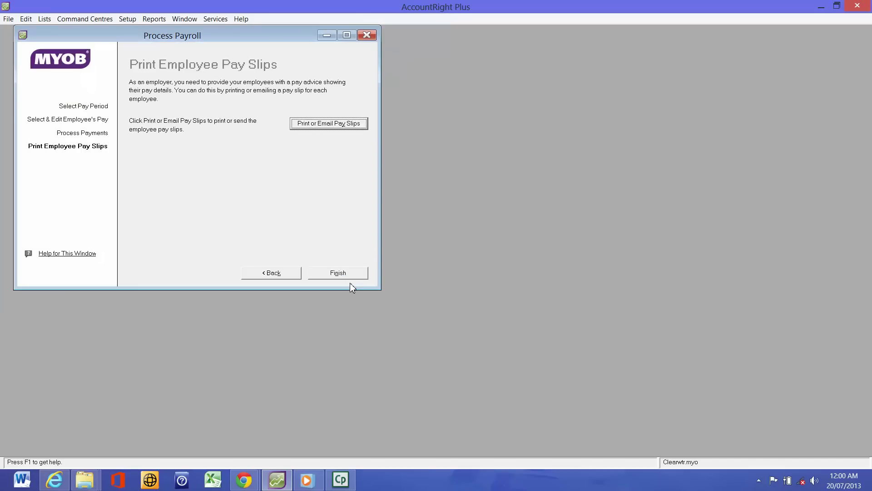
Finish the payroll process and open the payroll section of the report index in a maximised window.
click(344, 277)
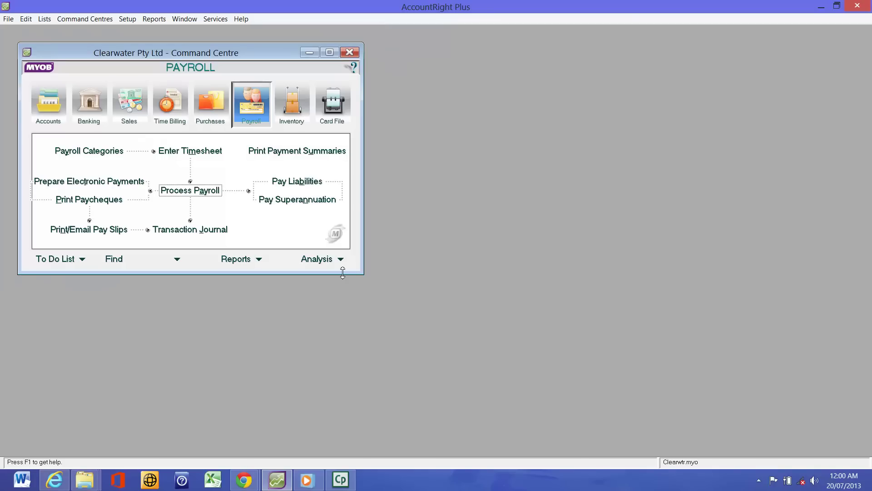
click(260, 259)
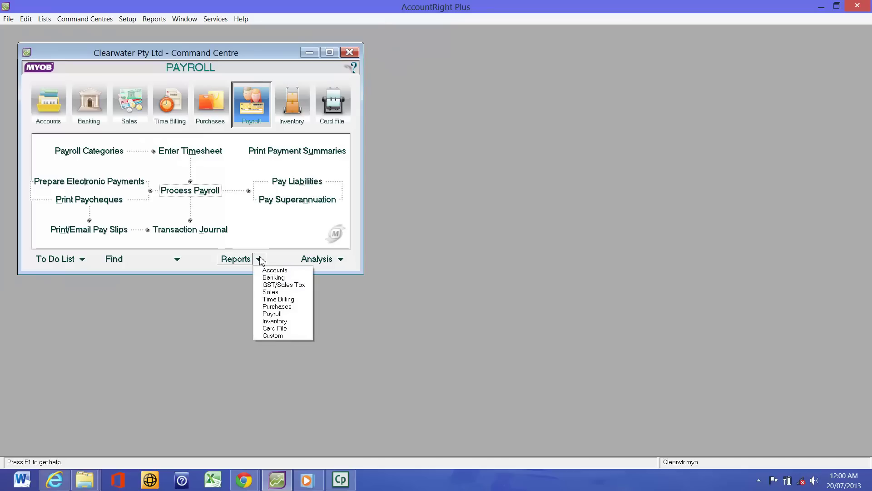
click(271, 314)
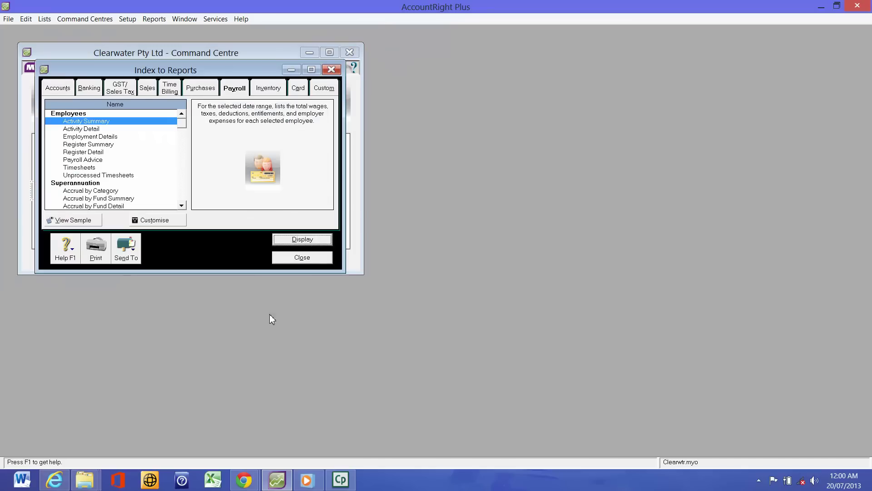
click(312, 70)
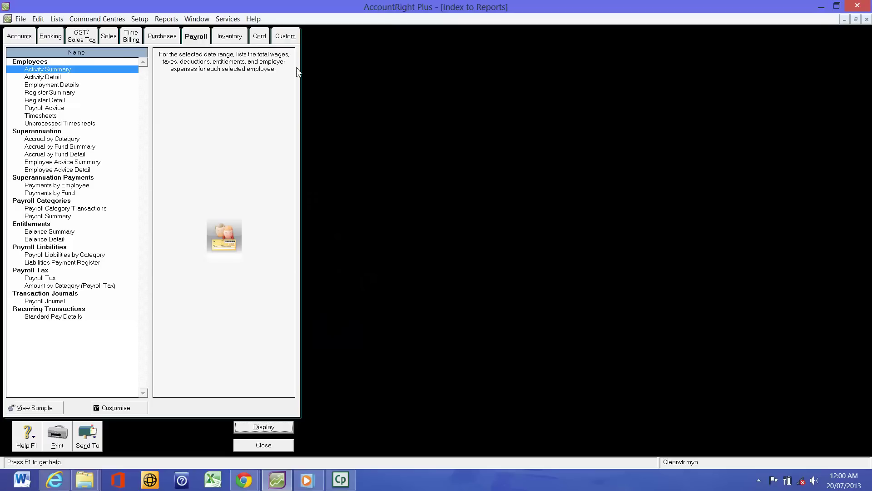
Display the payroll Activity Summary report for all employees for 19/07/2013, review it full size, and close it.
click(64, 69)
click(119, 408)
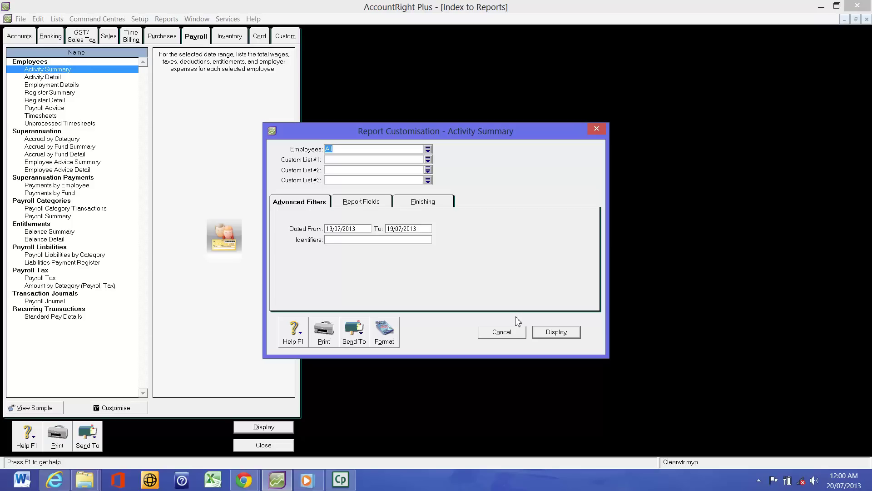
click(541, 333)
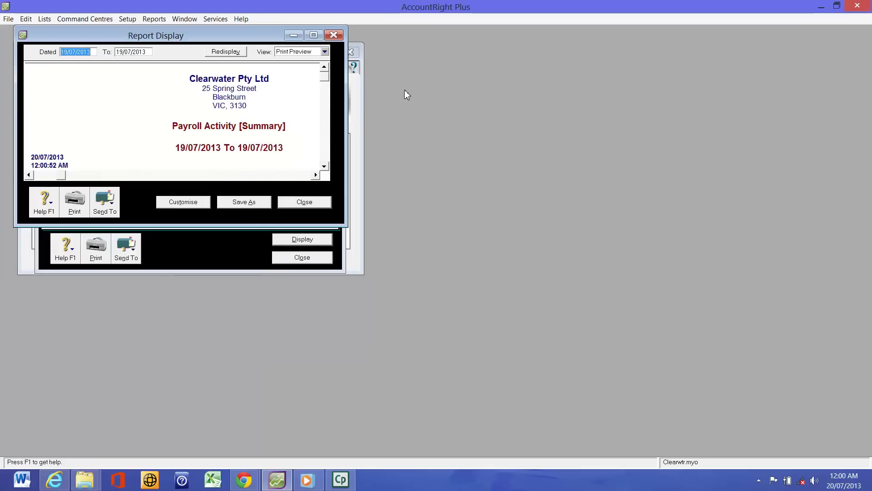
click(314, 36)
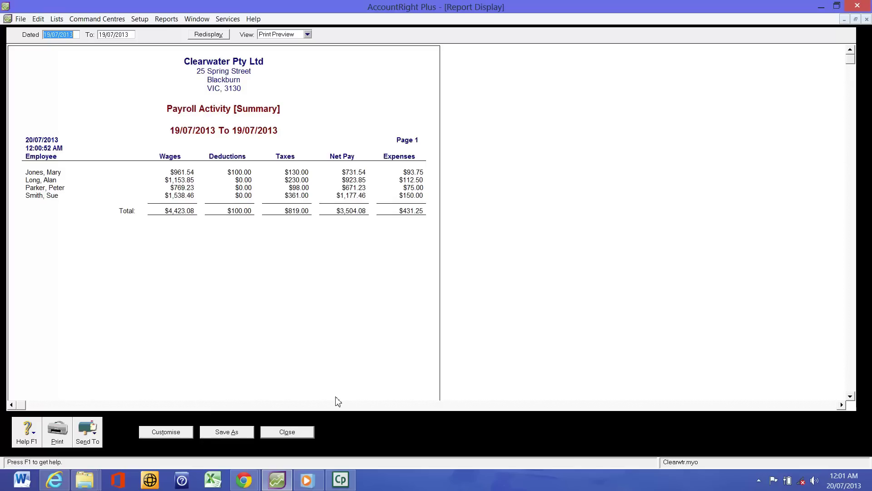
click(291, 434)
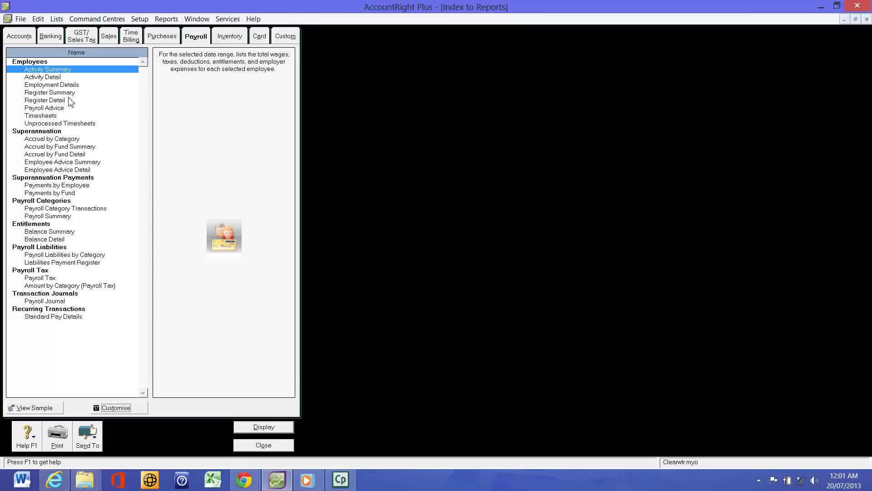
Display the Payroll Advice report for all employees for 19/07/2013 in a maximised window.
click(50, 109)
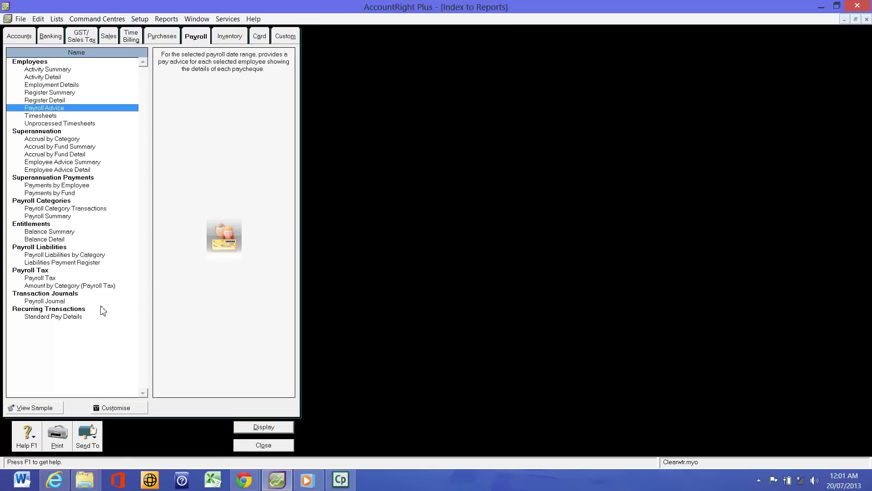
click(129, 409)
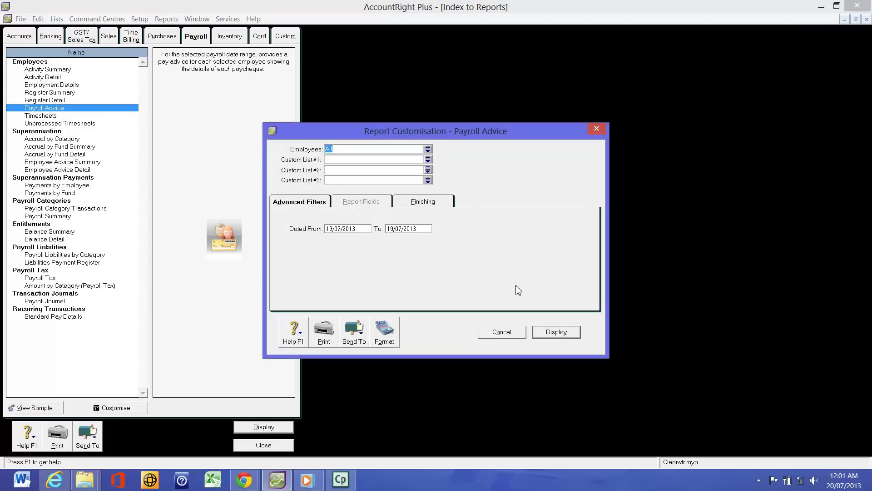
click(556, 332)
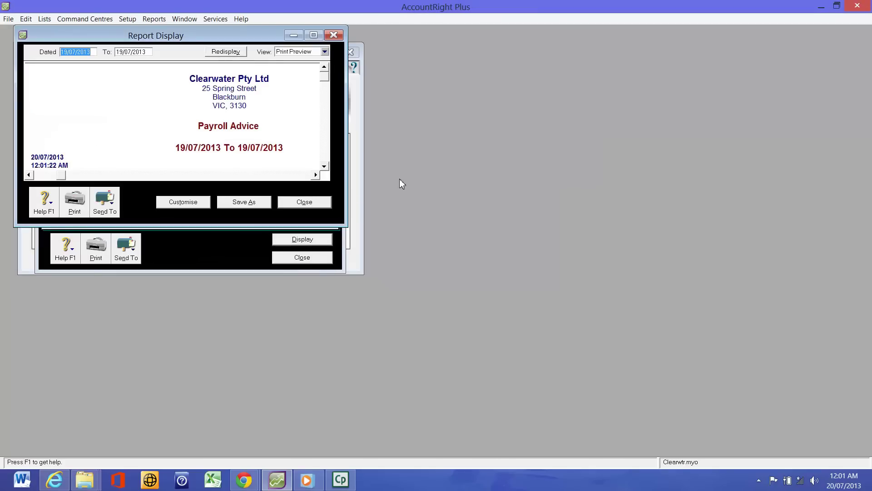
click(314, 35)
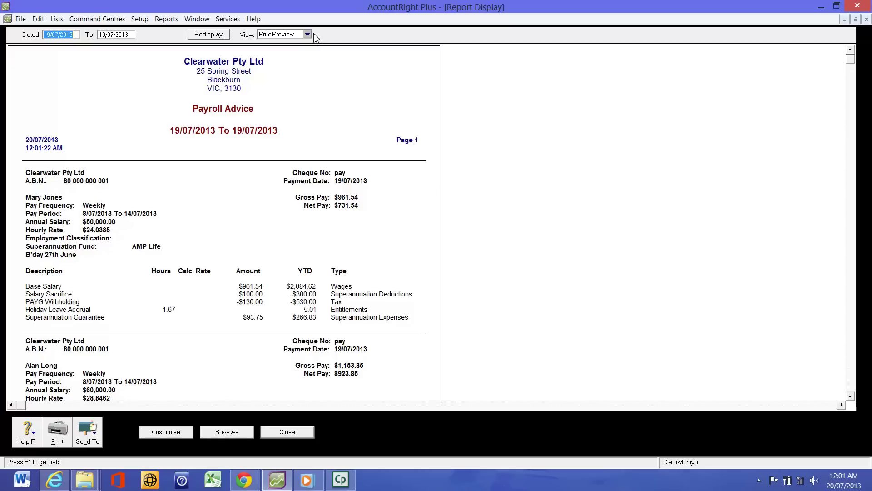
Examine each employee's pay details, deductions and superannuation in the Payroll Advice report, and close the report.
click(851, 396)
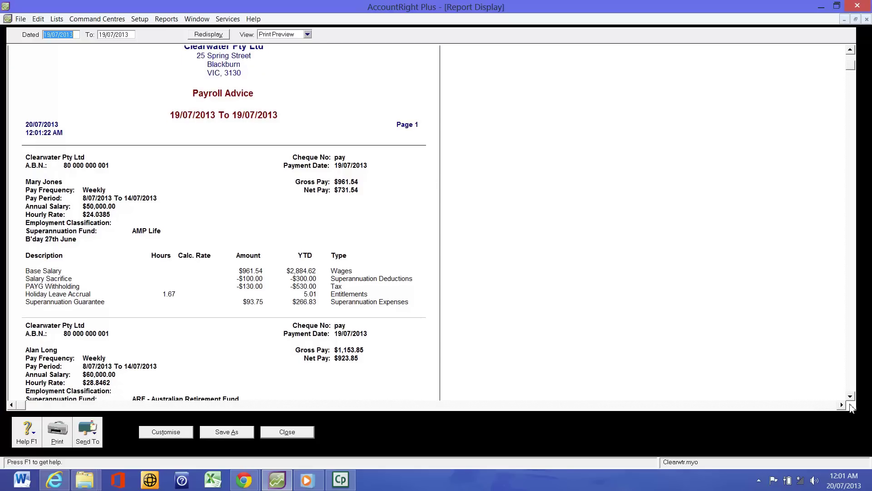
click(851, 397)
click(851, 397)
click(850, 396)
click(850, 396)
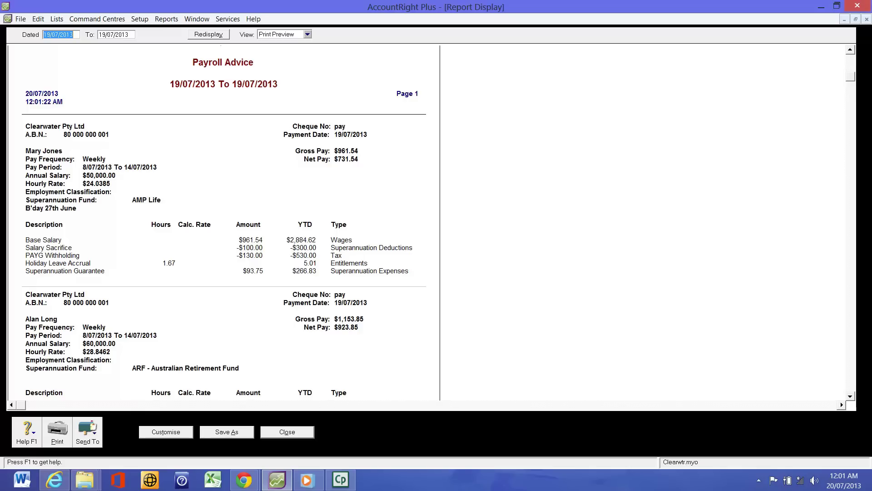
click(851, 396)
click(850, 396)
click(851, 396)
click(850, 396)
click(851, 395)
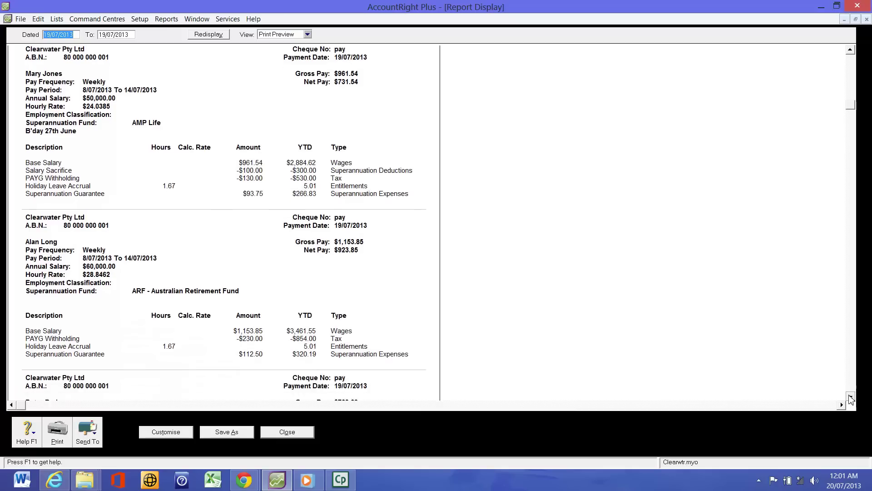
click(850, 396)
click(850, 396)
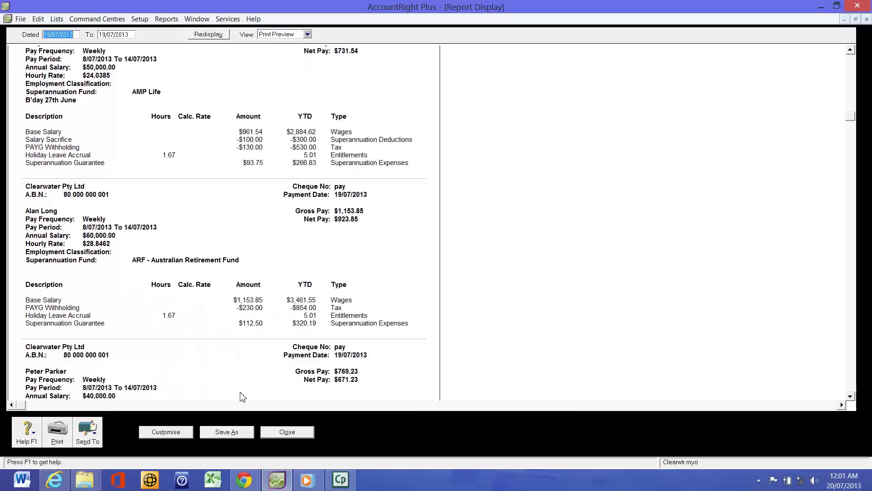
click(293, 435)
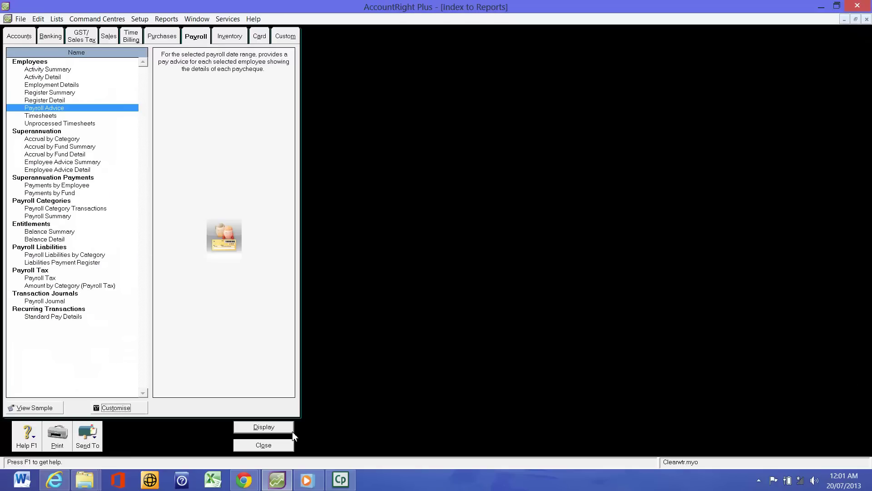
Display the superannuation Accrual by Fund Summary report for all funds from 1/07/2013 to 31/07/2013, maximised.
click(62, 148)
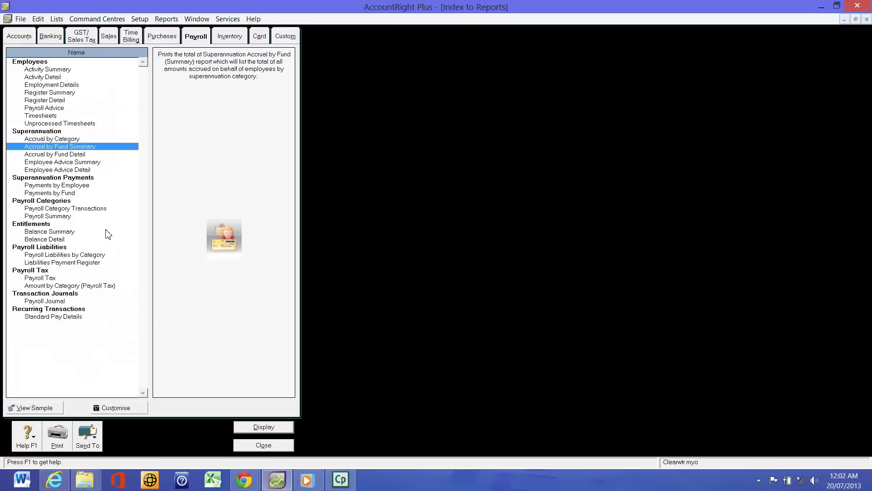
click(116, 408)
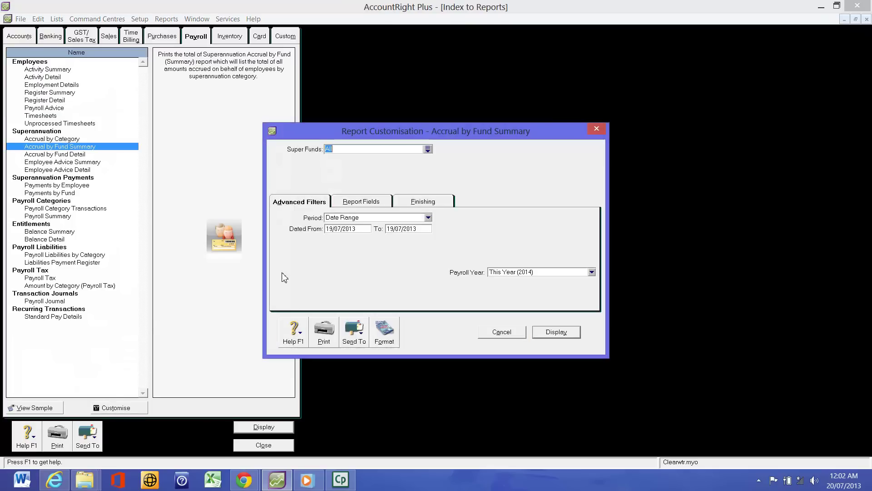
click(350, 230)
text(1/07/2013)
key(Tab)
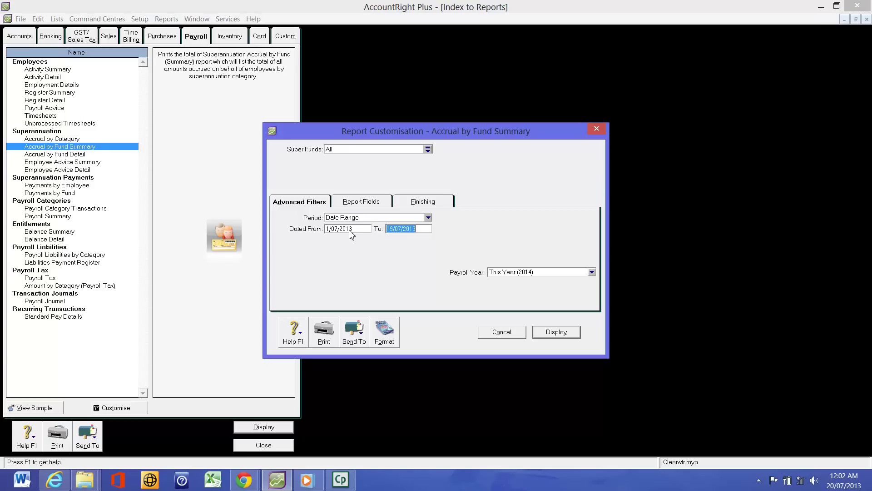
text(31/07)
key(Return)
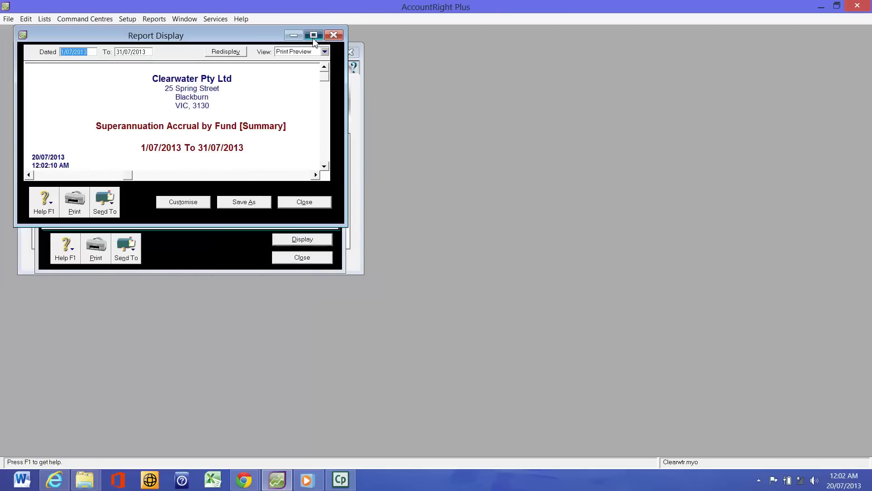
click(314, 35)
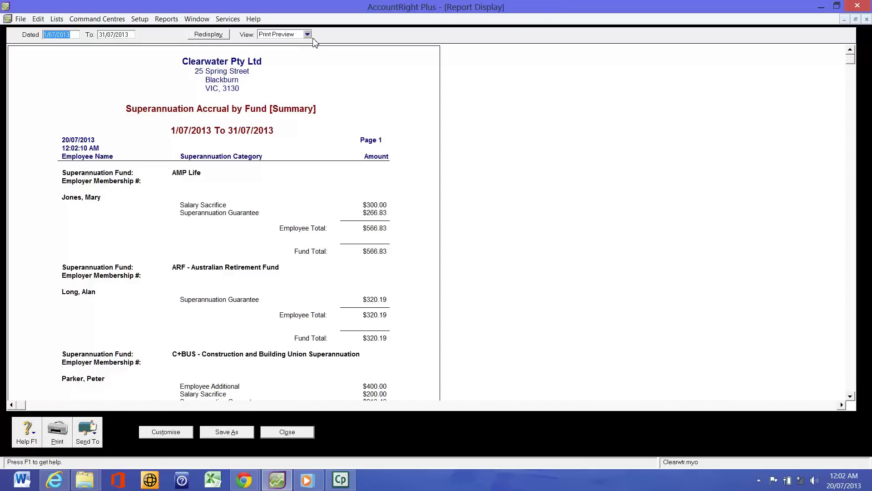
Review the superannuation accruals for every fund, and close the report and the report index.
click(850, 396)
click(850, 396)
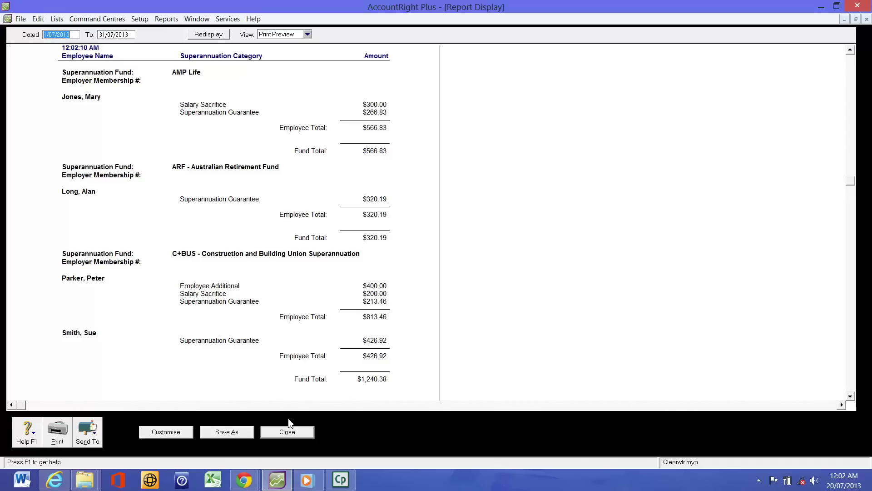
click(291, 433)
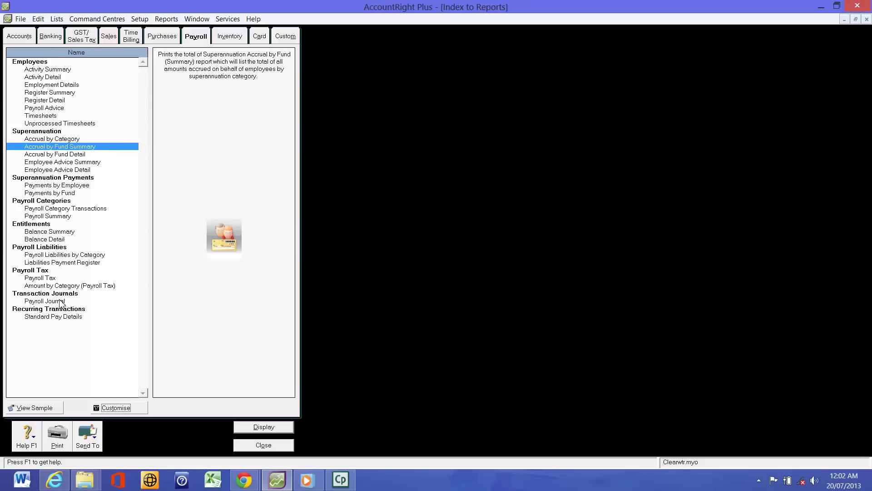
click(266, 448)
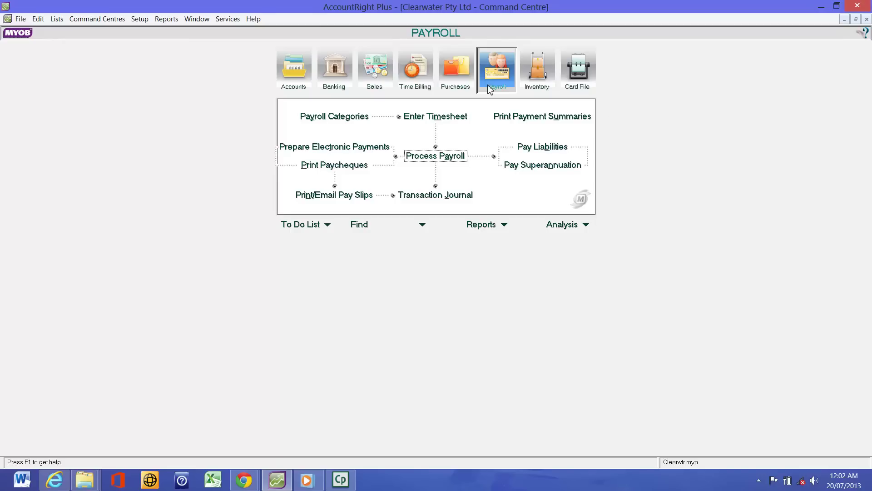